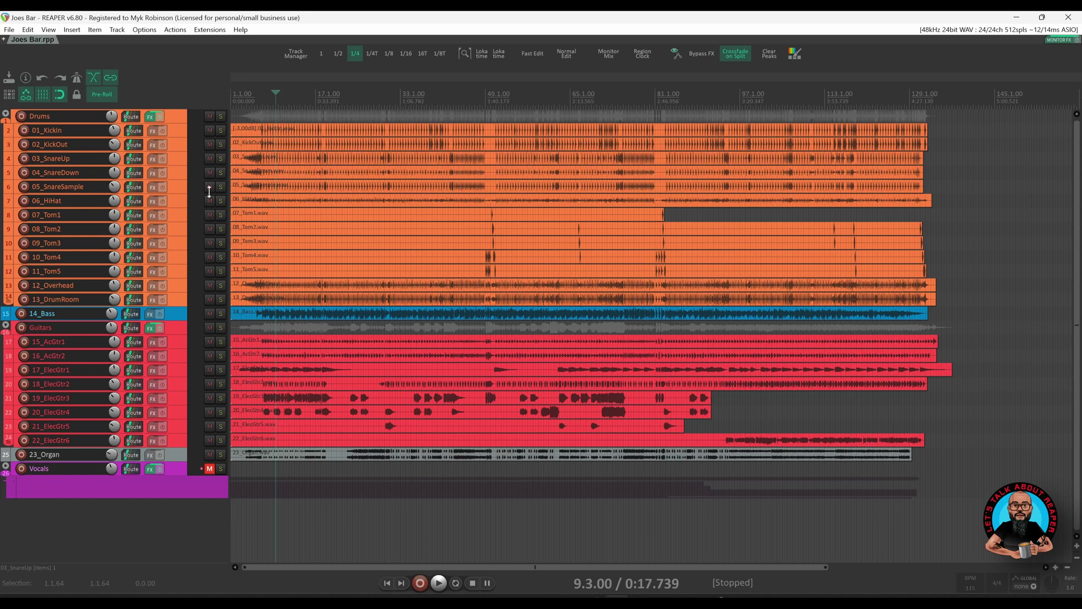
Toggle 03_SnareUp and 04_SnareDown to tall height and zoom in on their snare waveforms.
left_click(178, 161)
left_click(179, 175, "ctrl")
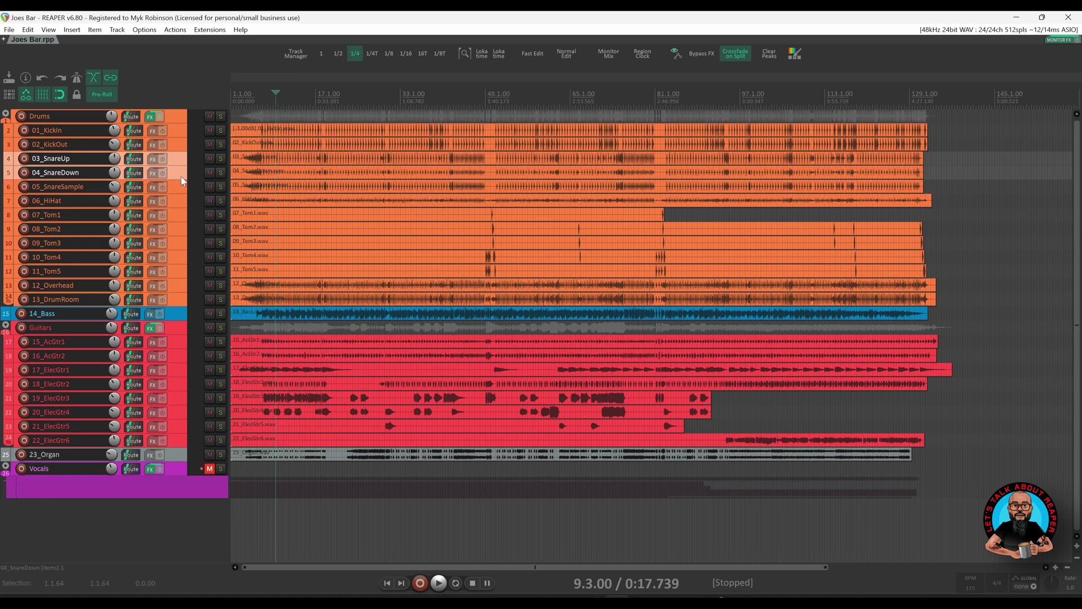
key("grave")
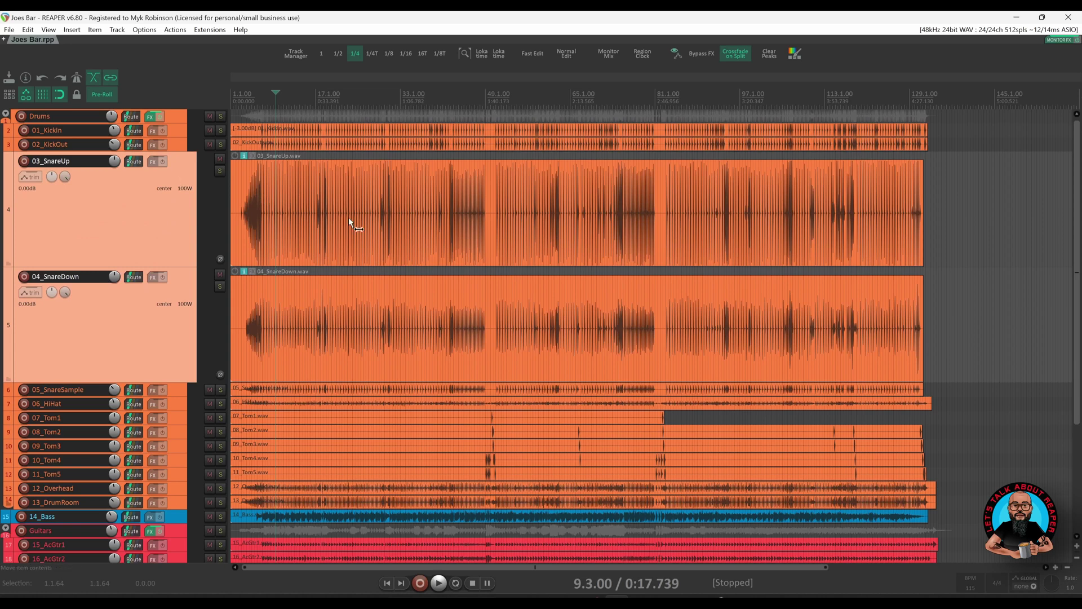
scroll(352, 218, "up", 10)
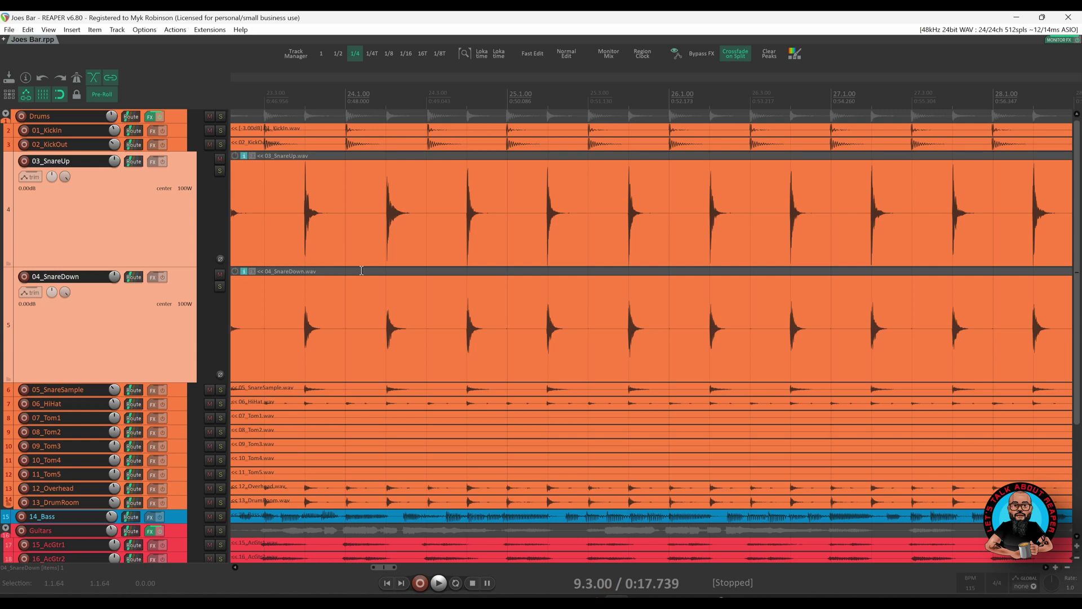
Shrink the snare tracks, then toggle 07_Tom1 and 08_Tom2 tall and back to small.
key("grave")
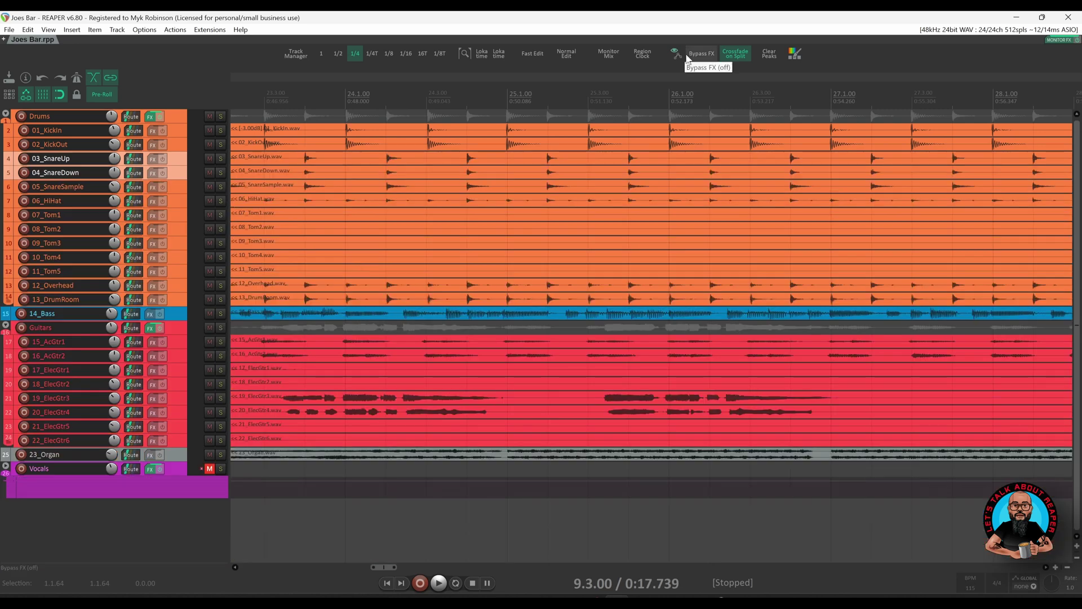
left_click(181, 219)
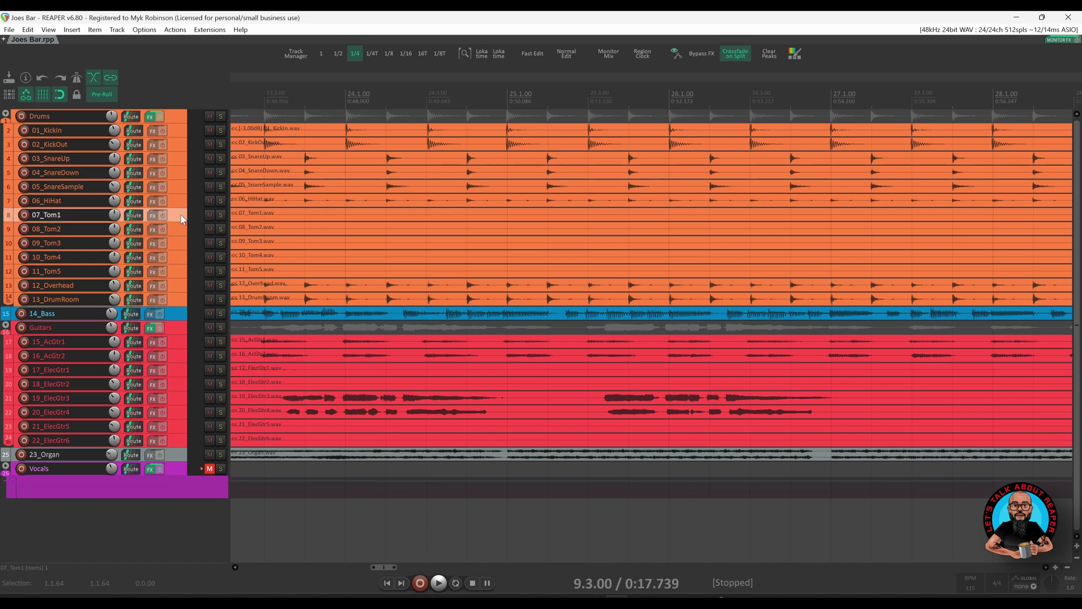
left_click(180, 231, "ctrl")
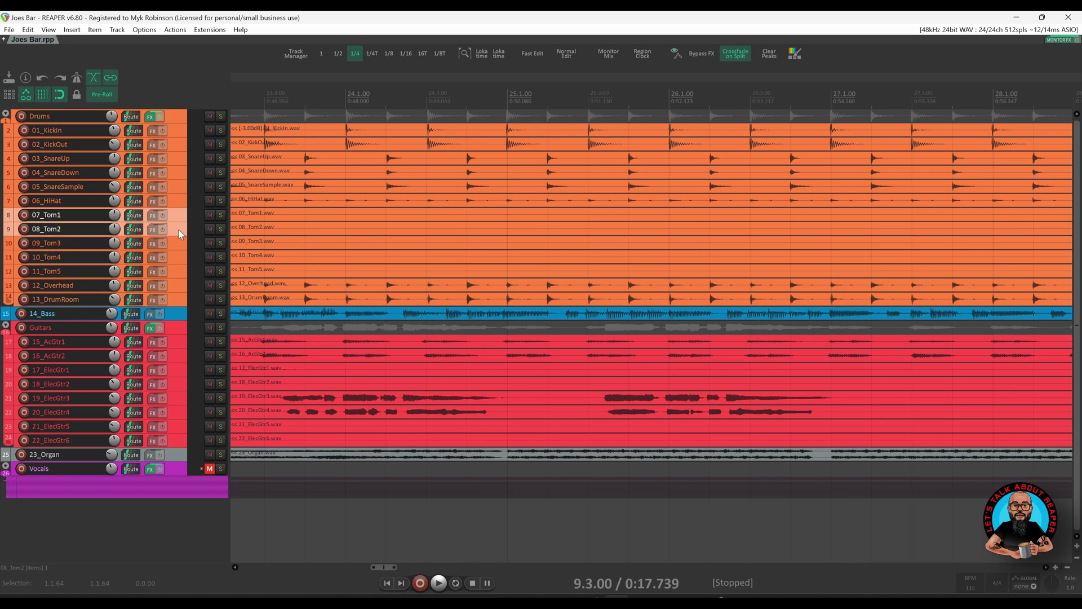
key("grave")
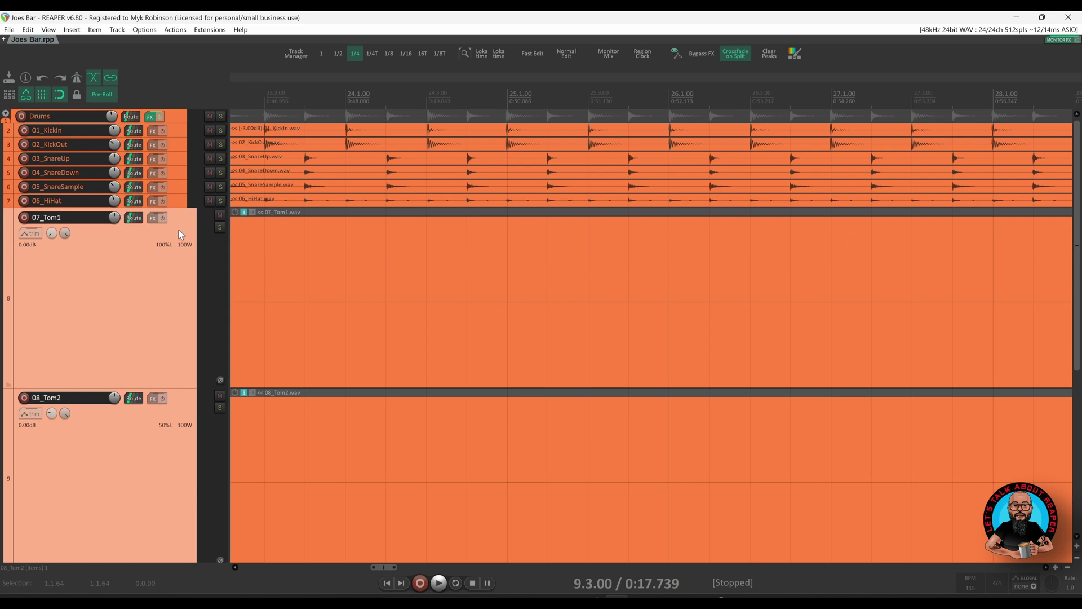
key("grave")
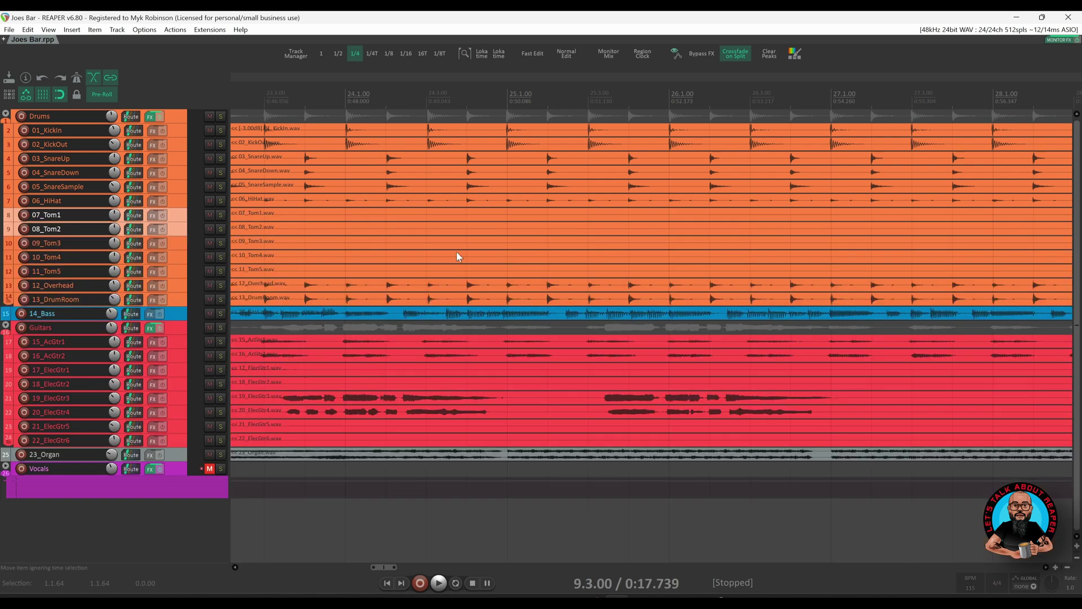
Locate Xenakios/SWS: Toggle selected tracks height A/B in the action list, then show the Extensions menu.
left_click(175, 30)
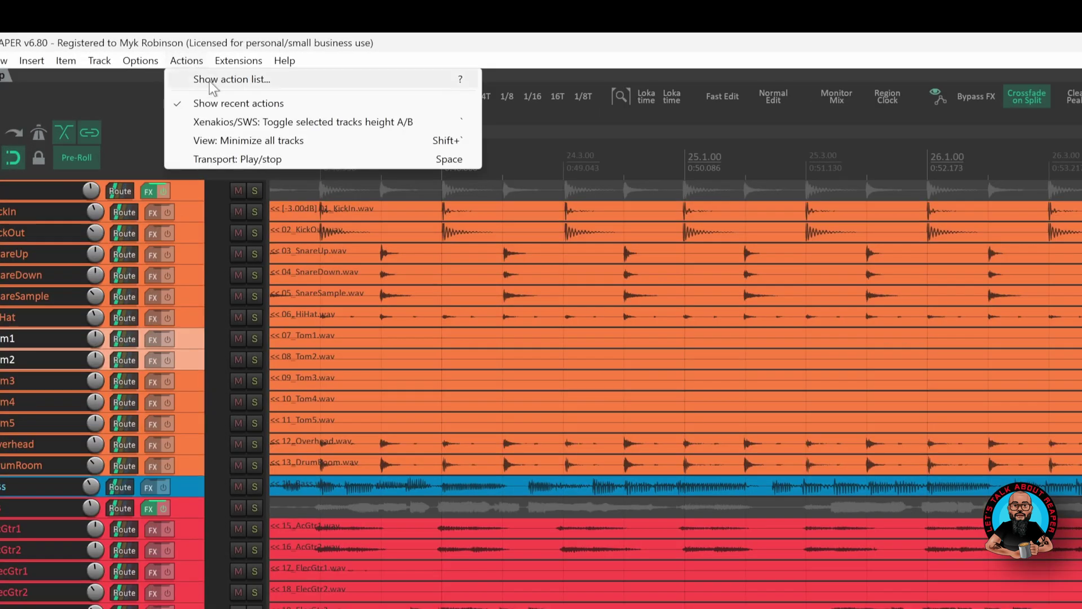
left_click(208, 79)
type("oggle selected tracks height A/B")
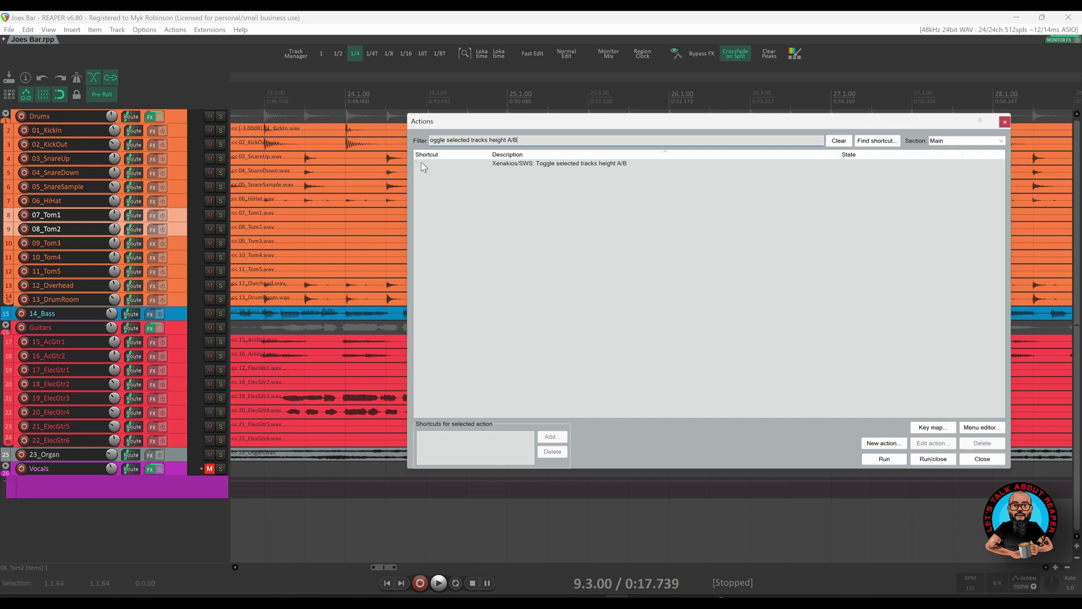
left_click(1004, 122)
left_click(209, 30)
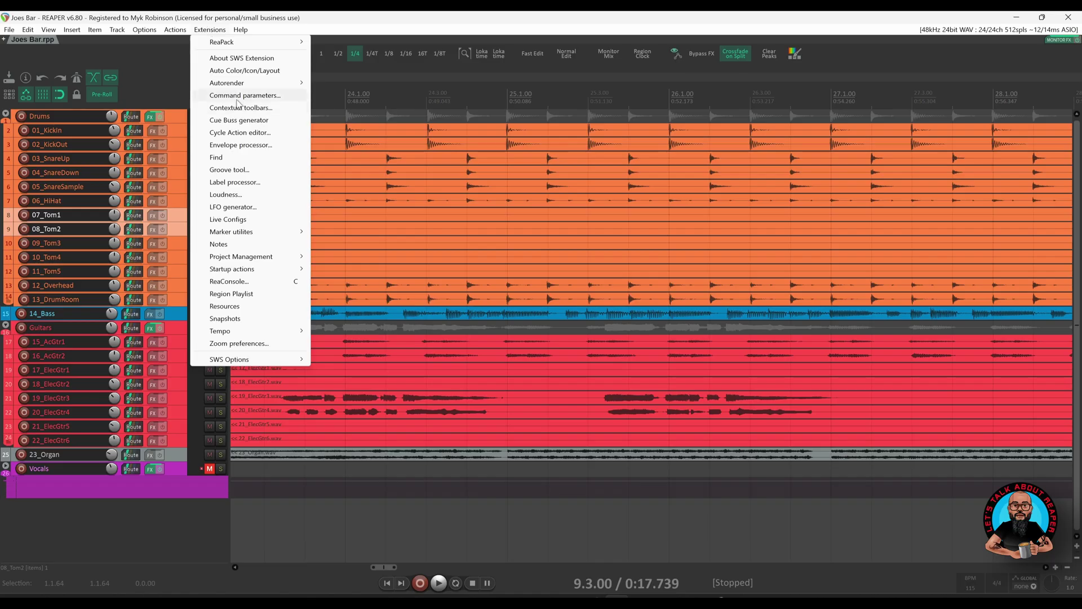
Edit Track height A in the SWS command parameters and test the toggle on the tom tracks.
left_click(235, 95)
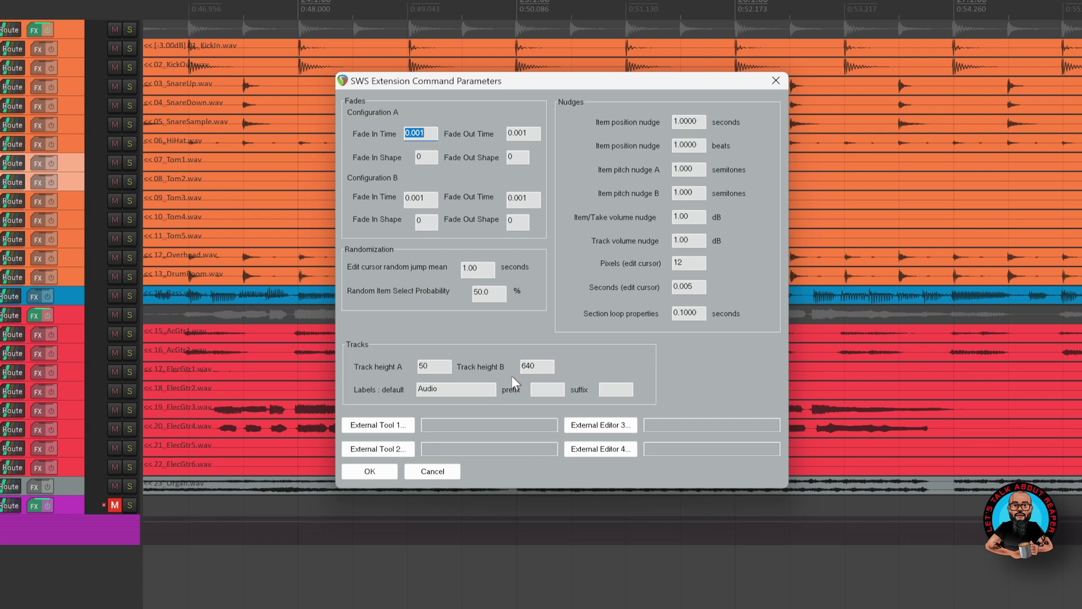
left_click(430, 365)
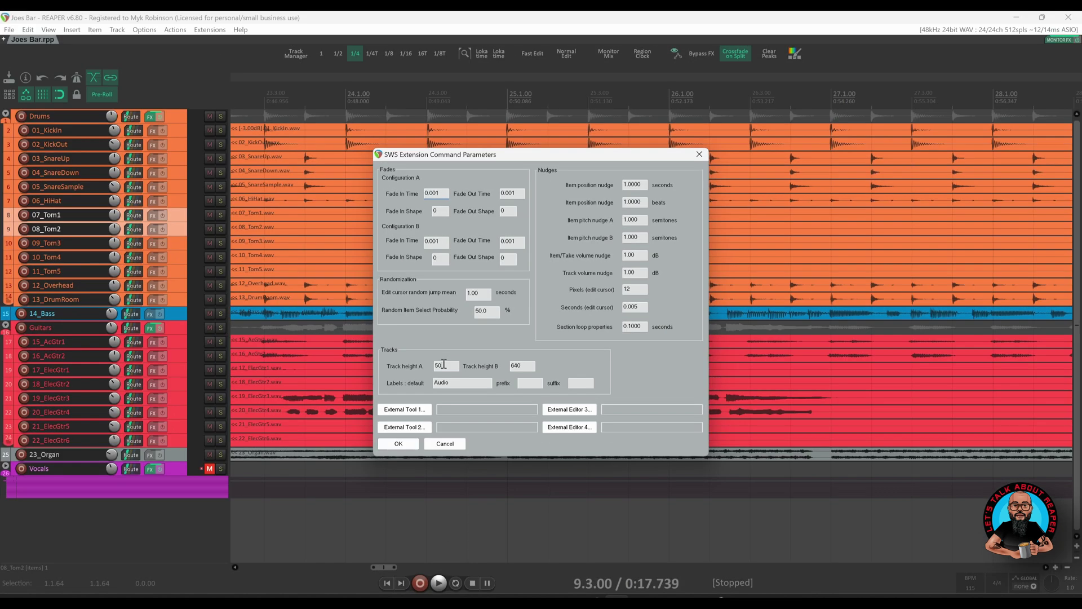
left_click(398, 444)
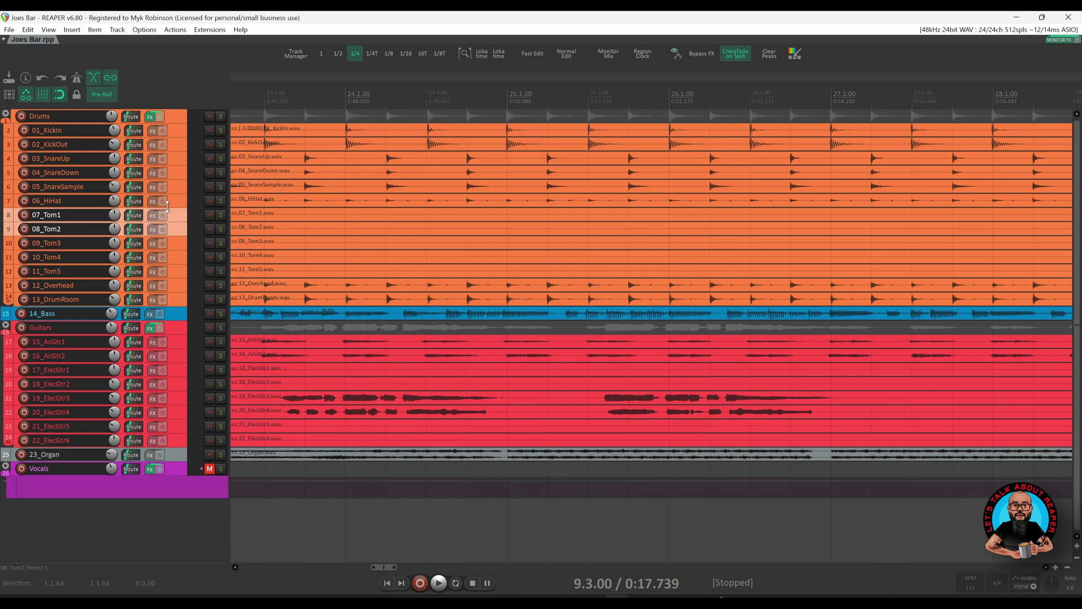
key("shift+a")
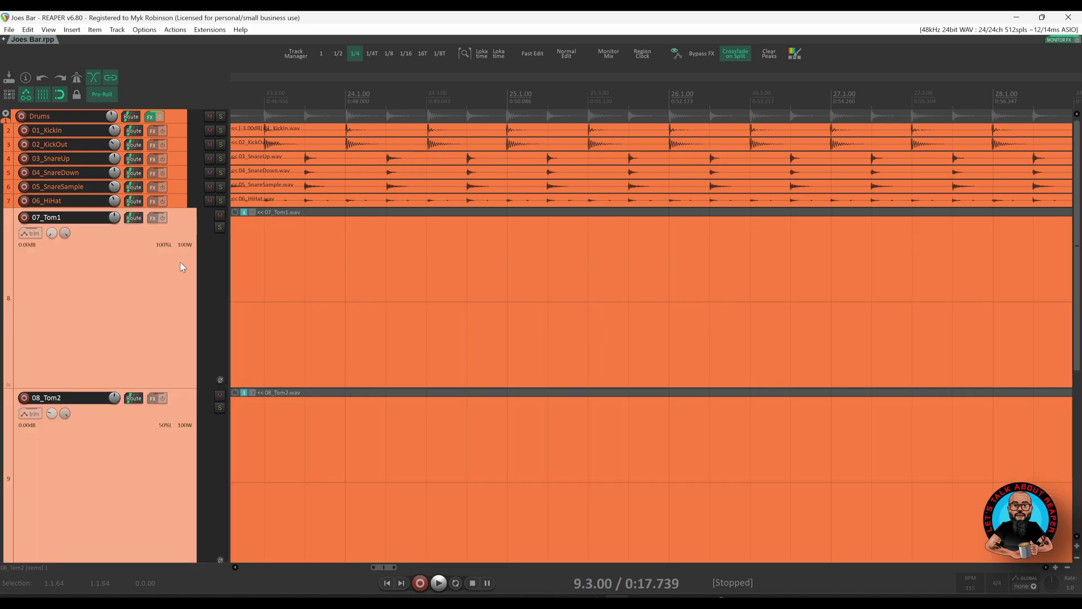
key("shift+b")
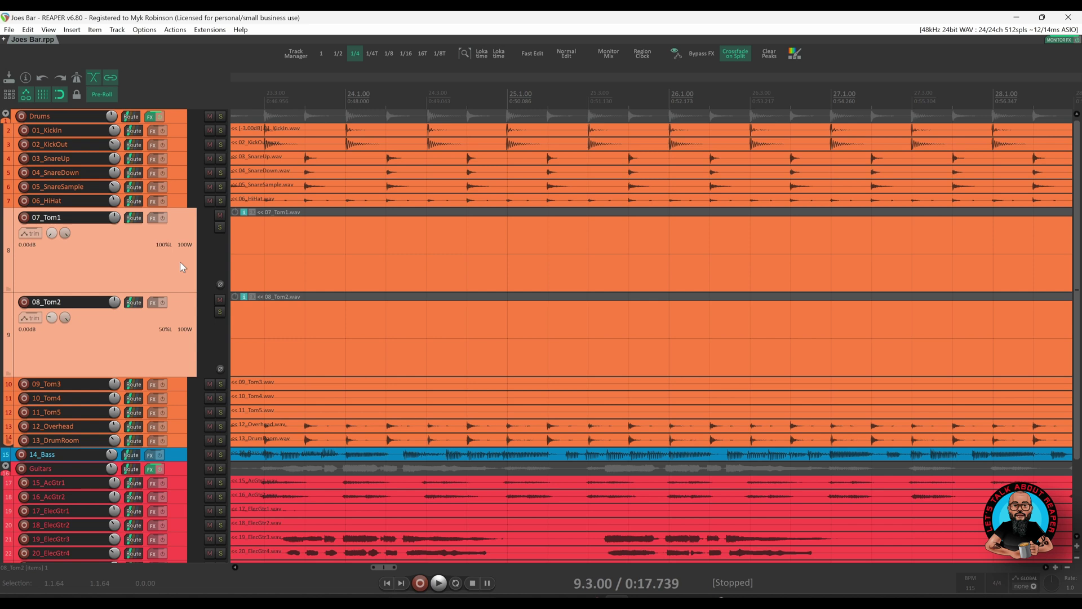
Change SWS Track height A from 300 to 5, keeping Track height B at 640.
left_click(208, 29)
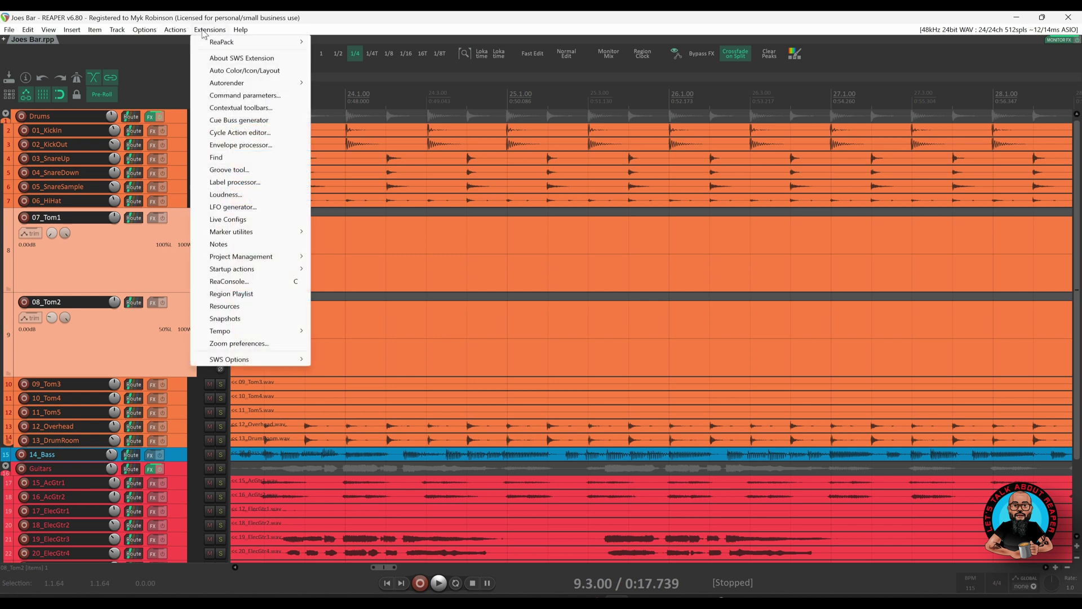
left_click(245, 96)
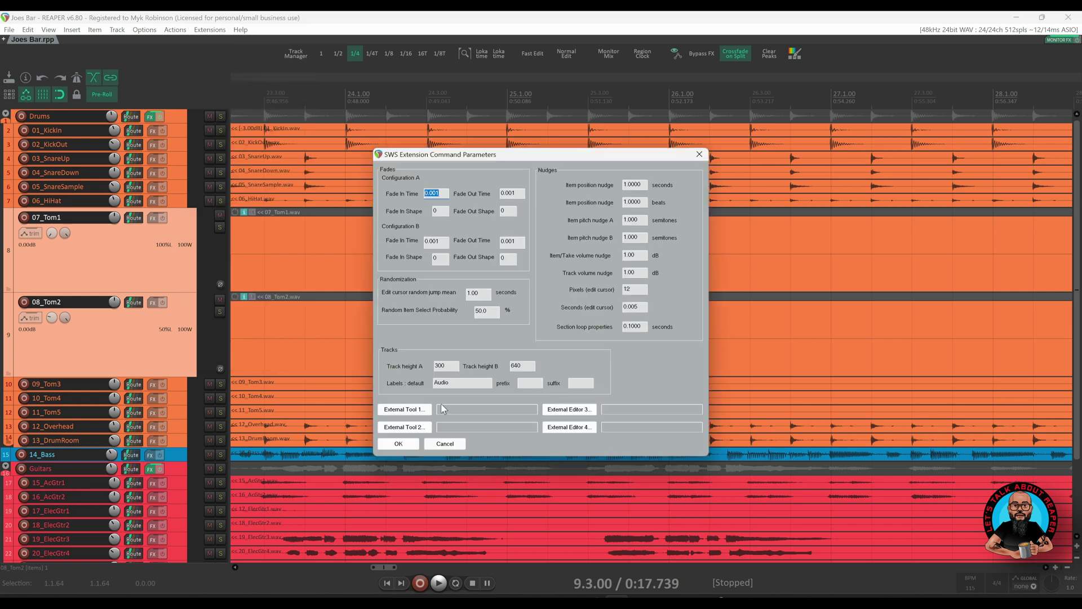
double_click(449, 366)
type("50")
left_click(398, 443)
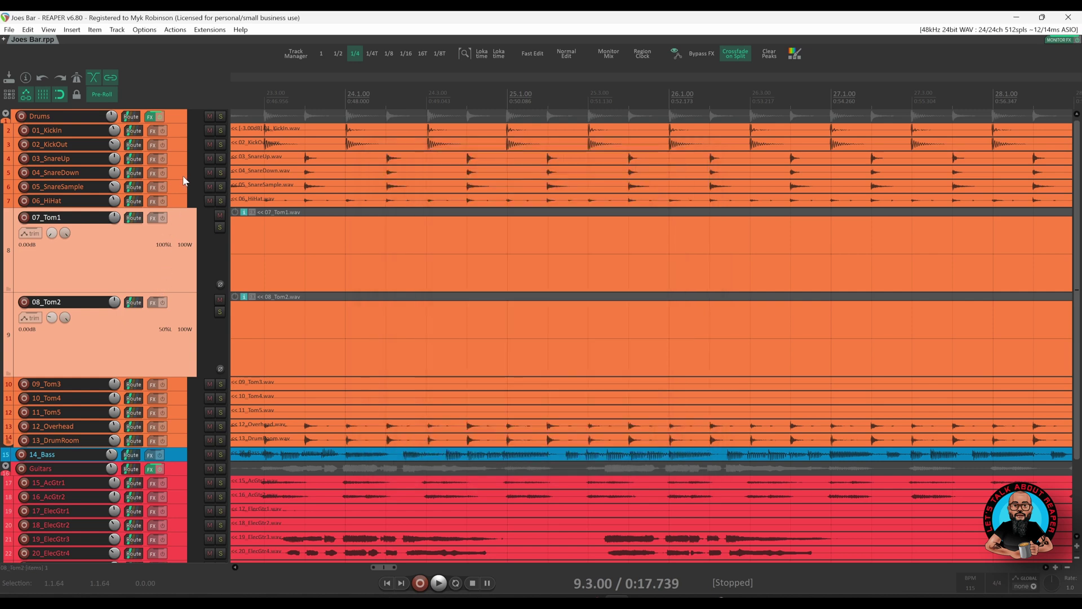
left_click(180, 158)
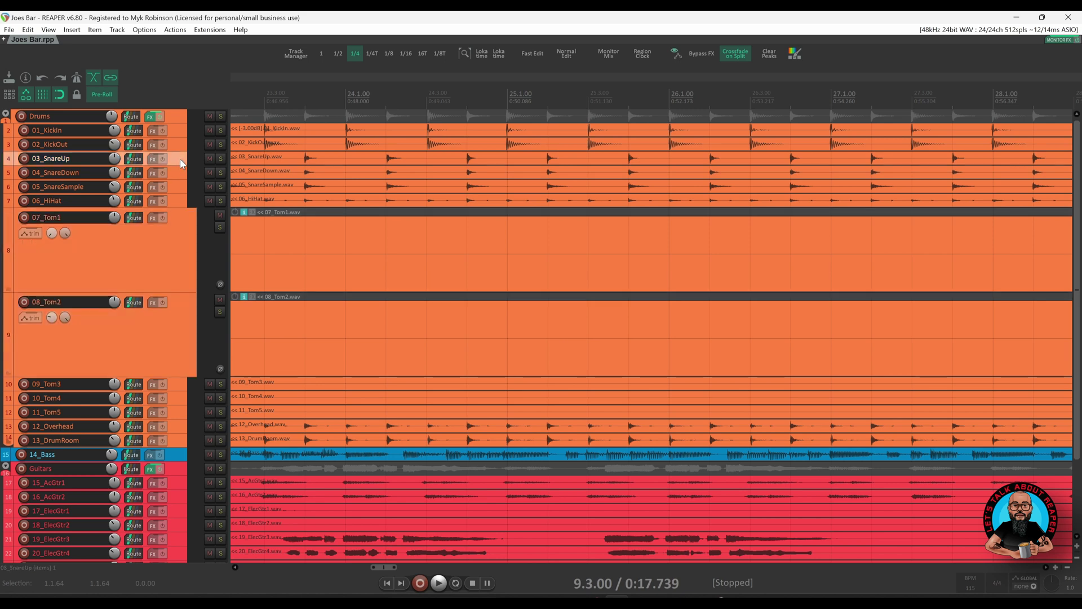
left_click(184, 173, "ctrl")
left_click(182, 204, "ctrl")
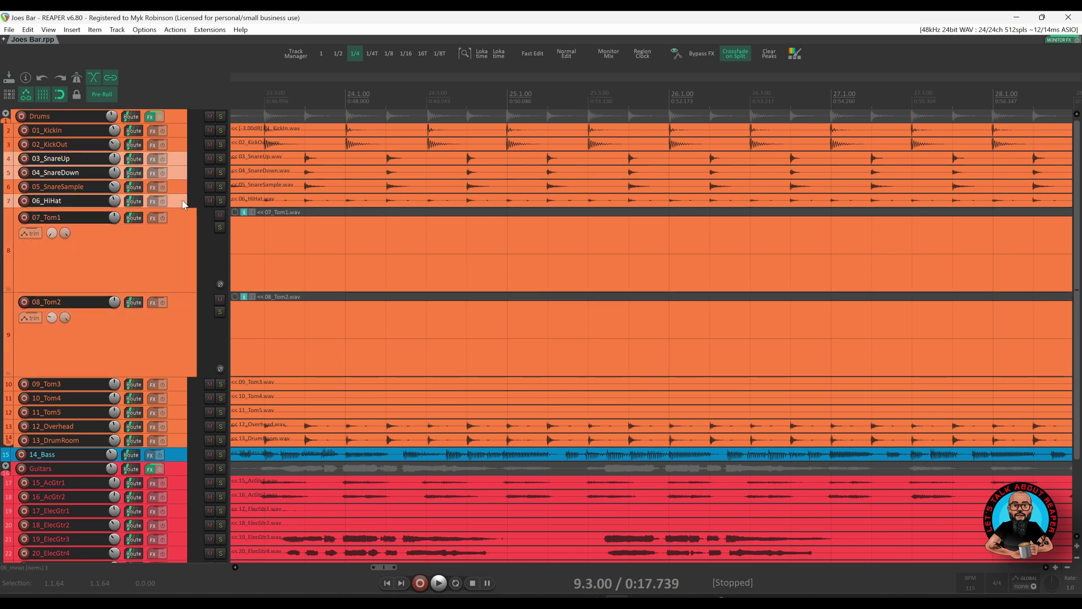
key("grave")
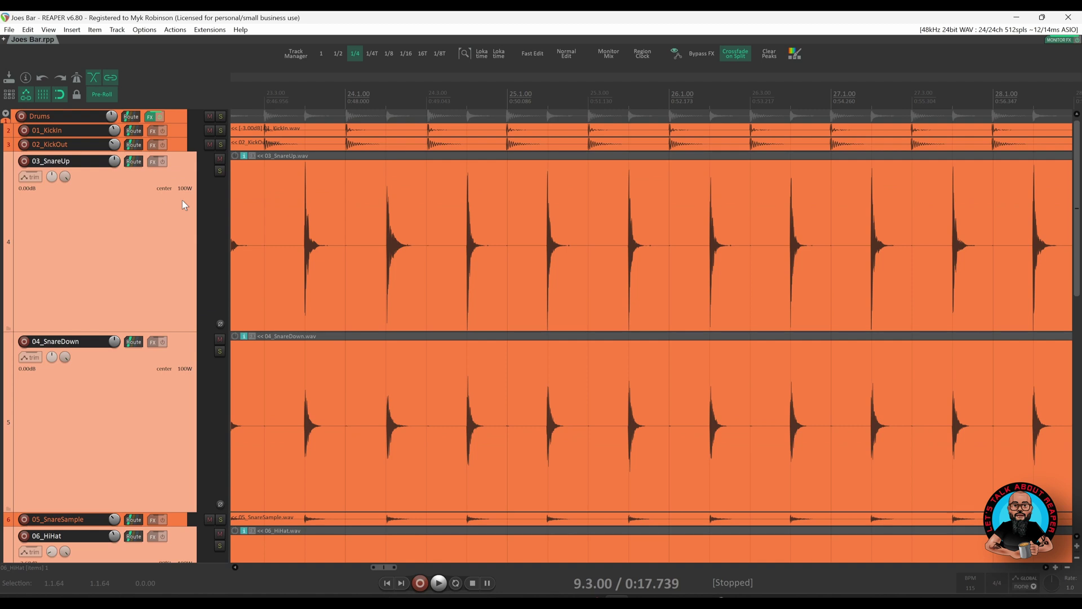
key("grave")
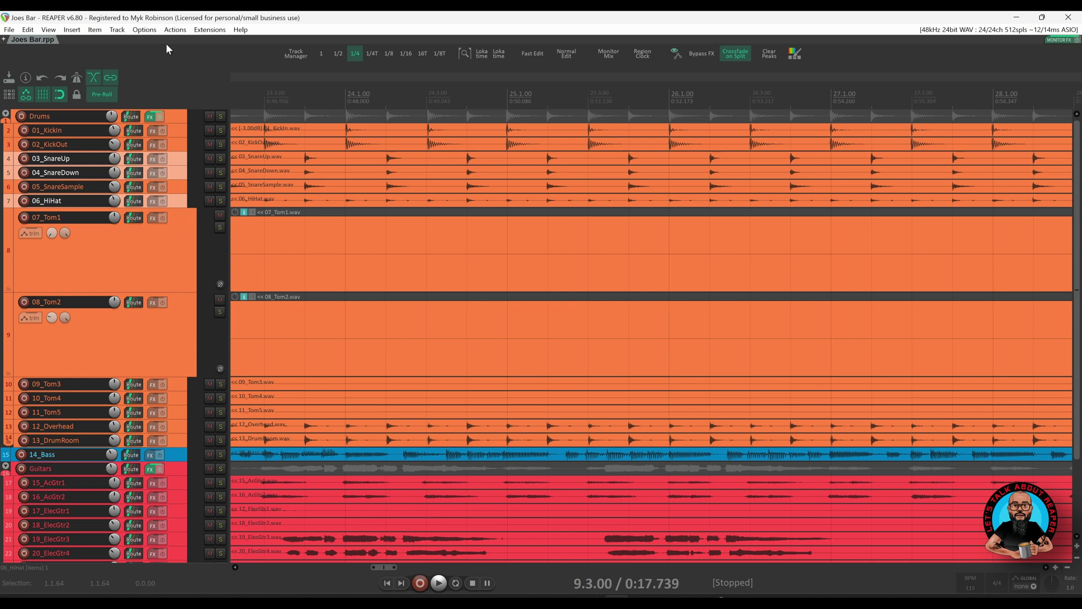
Filter the action list for 'minimize tracks' and run View: Minimize all tracks on every track.
left_click(175, 29)
left_click(198, 43)
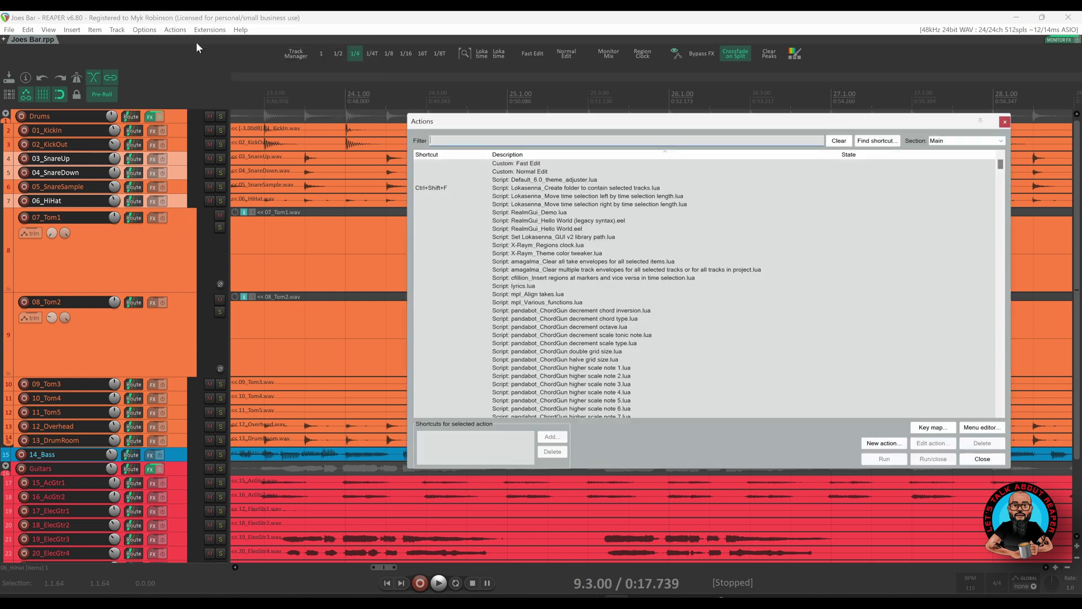
type("minimize tracks")
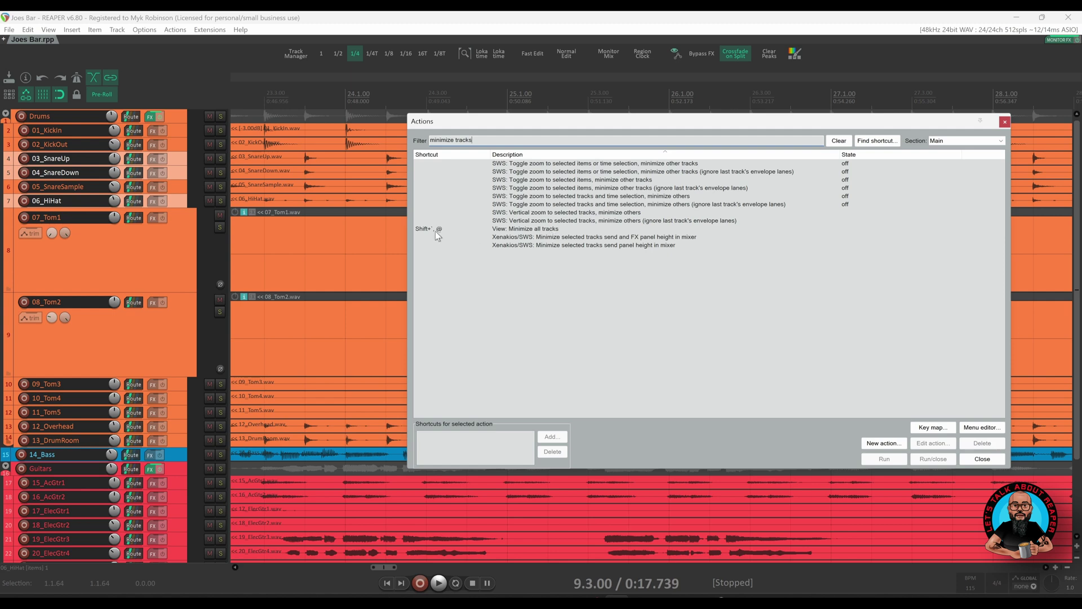
left_click(499, 231)
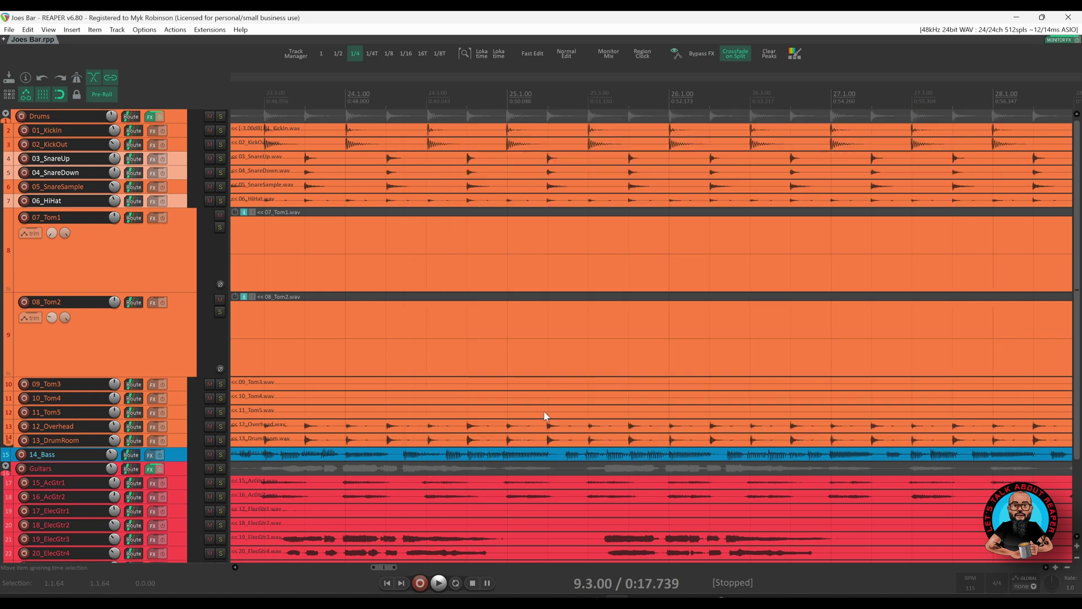
key("grave")
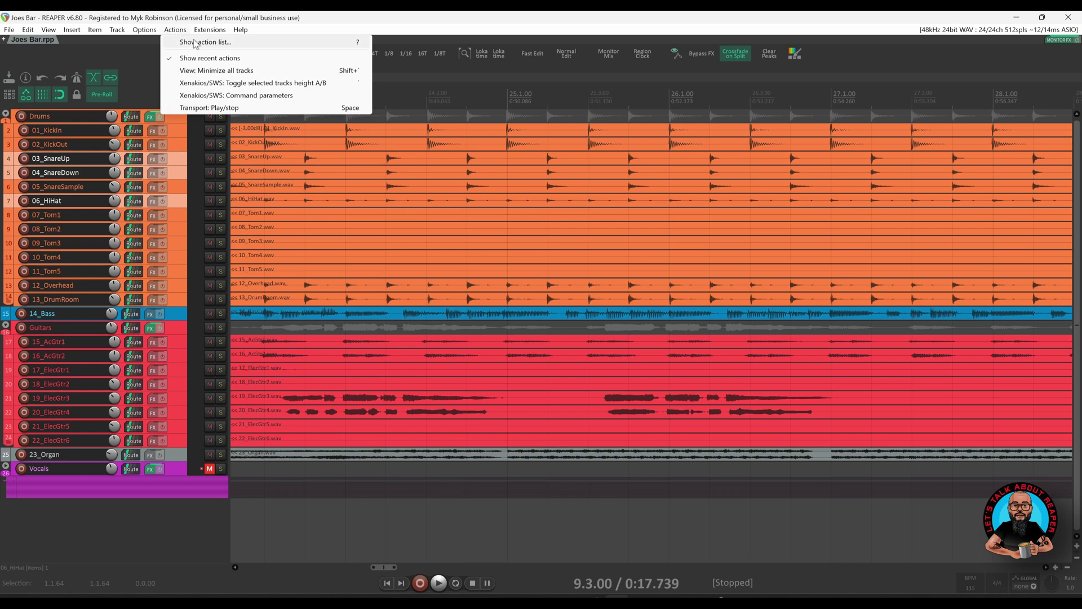
Start a new custom action named 'Minimize and Toggle' from the action list.
left_click(194, 42)
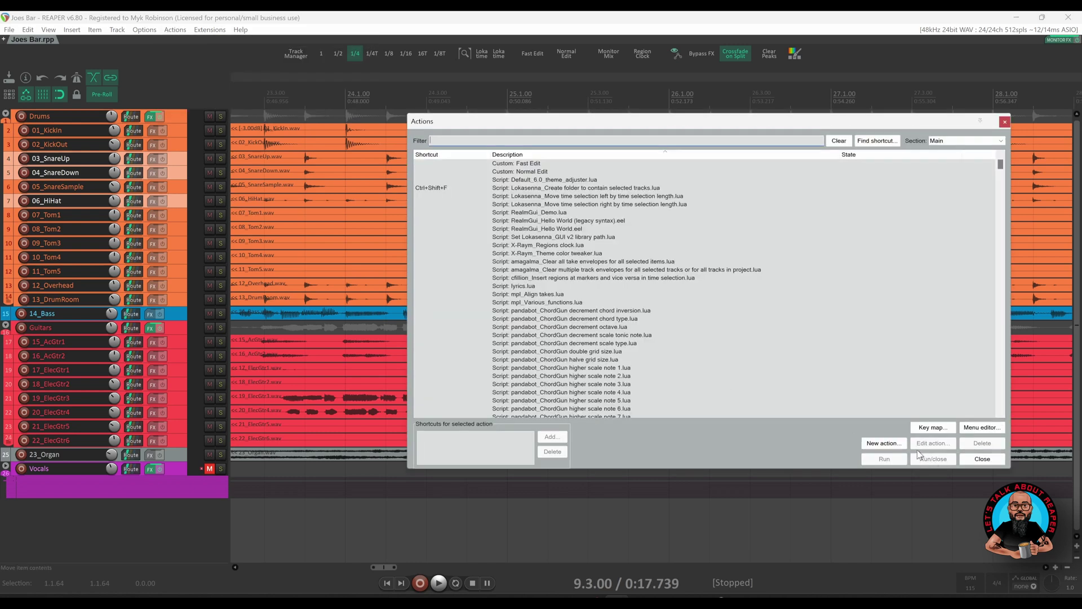
left_click(898, 444)
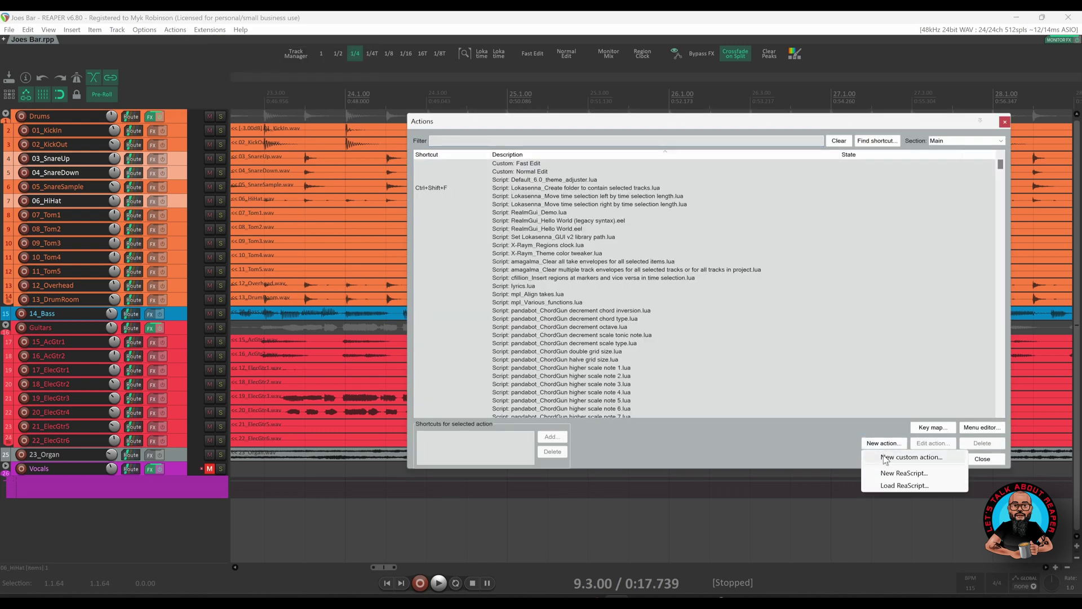
left_click(885, 457)
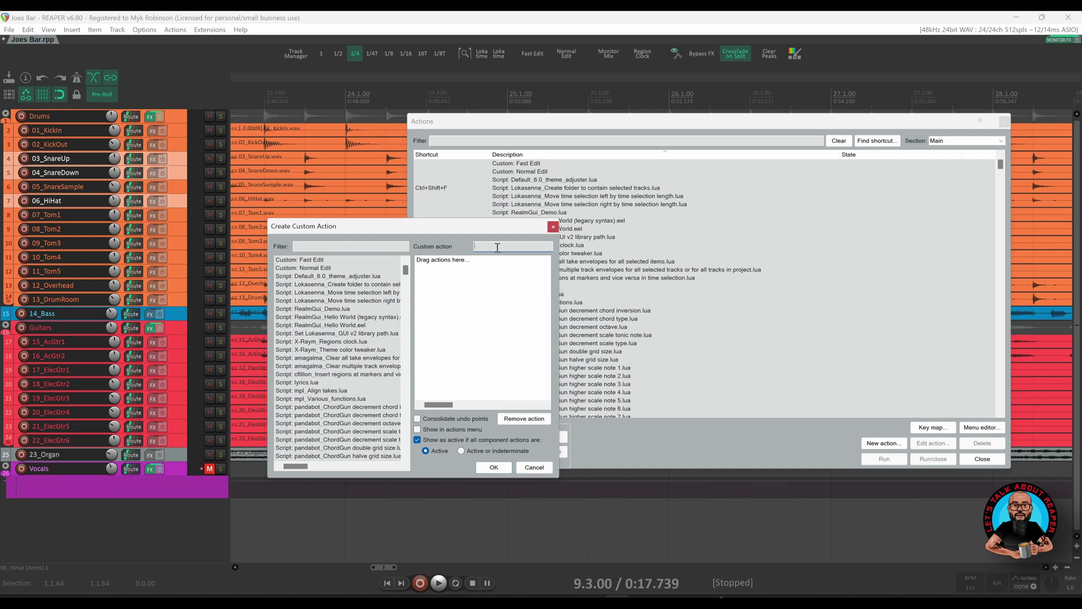
type("Minimize and Toggle")
Add Minimize all tracks and Toggle selected tracks height A/B as its steps, and save.
left_click(358, 244)
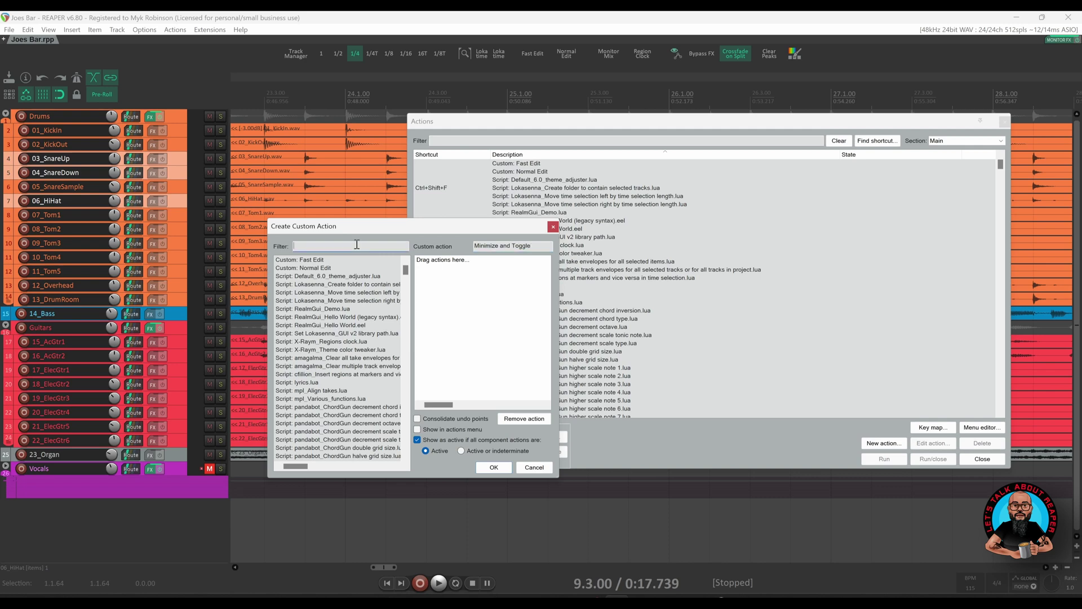
type("minimize tracks")
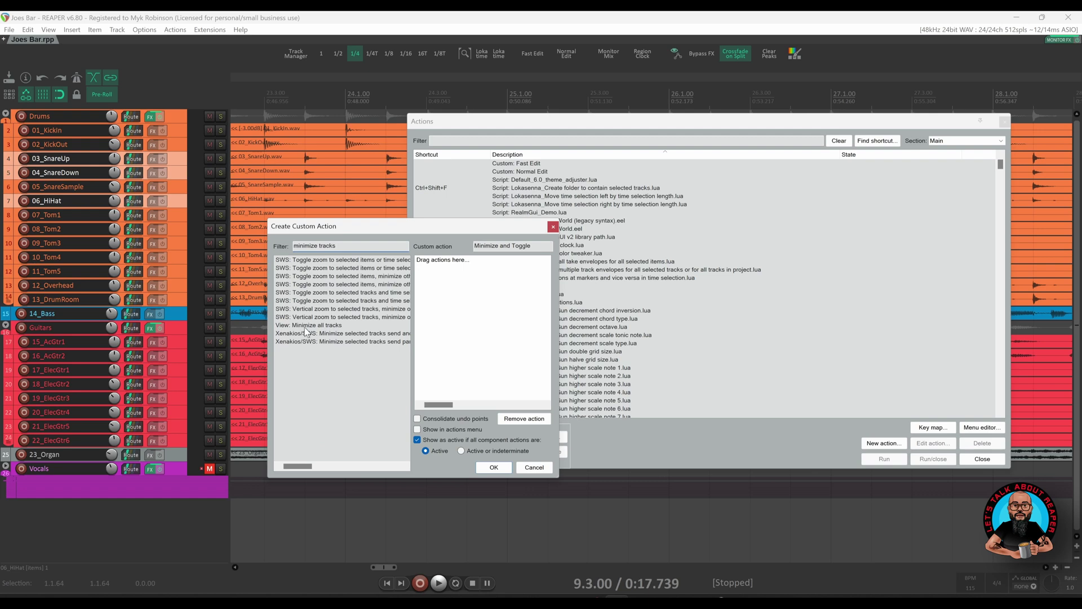
left_click_drag(305, 328, 483, 285)
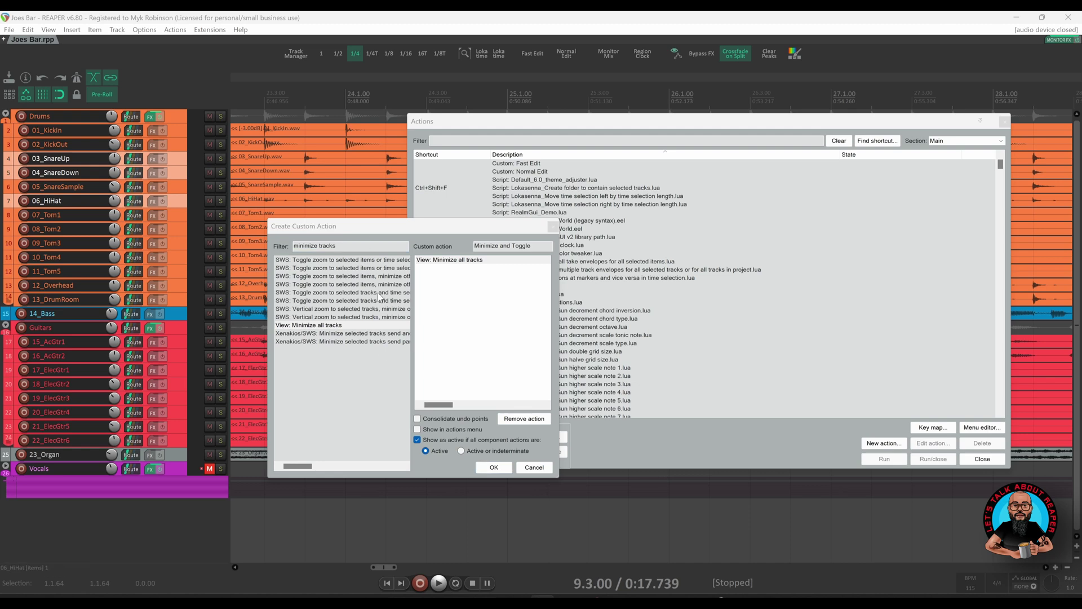
left_click(361, 245)
key("ctrl+a")
type("toggle selected tracks height A/B")
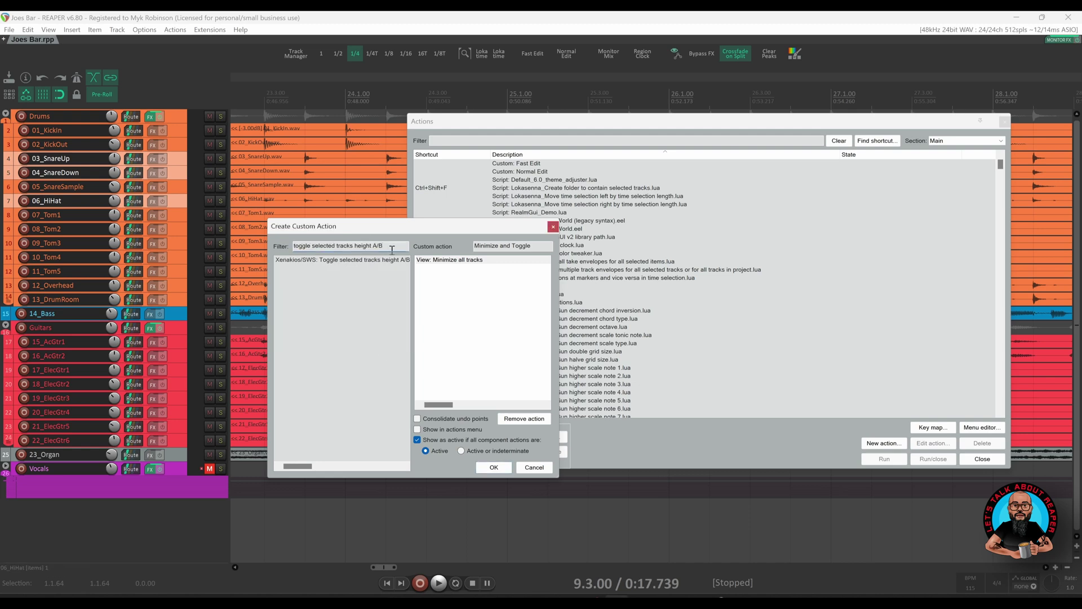
left_click_drag(384, 260, 464, 282)
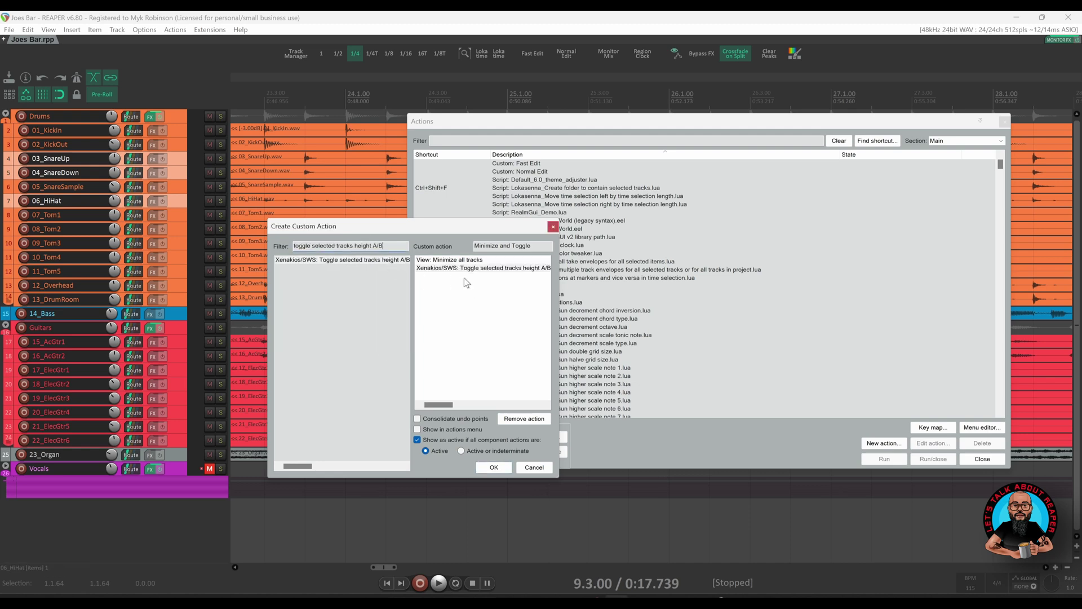
left_click(493, 467)
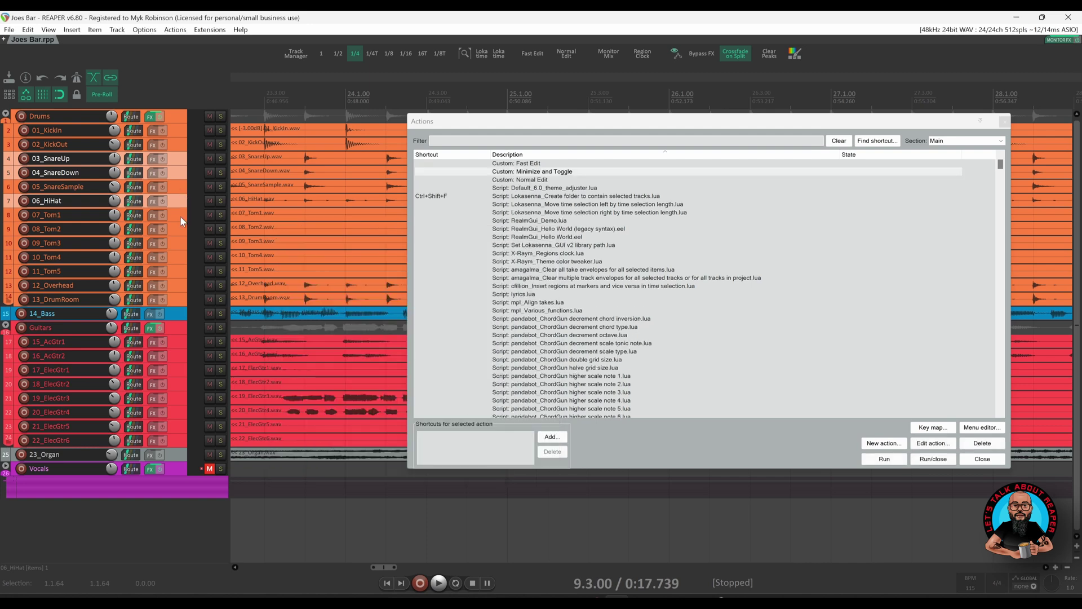
Test Minimize and Toggle on the tom and snare tracks by running it twice.
left_click_drag(180, 216, 185, 233)
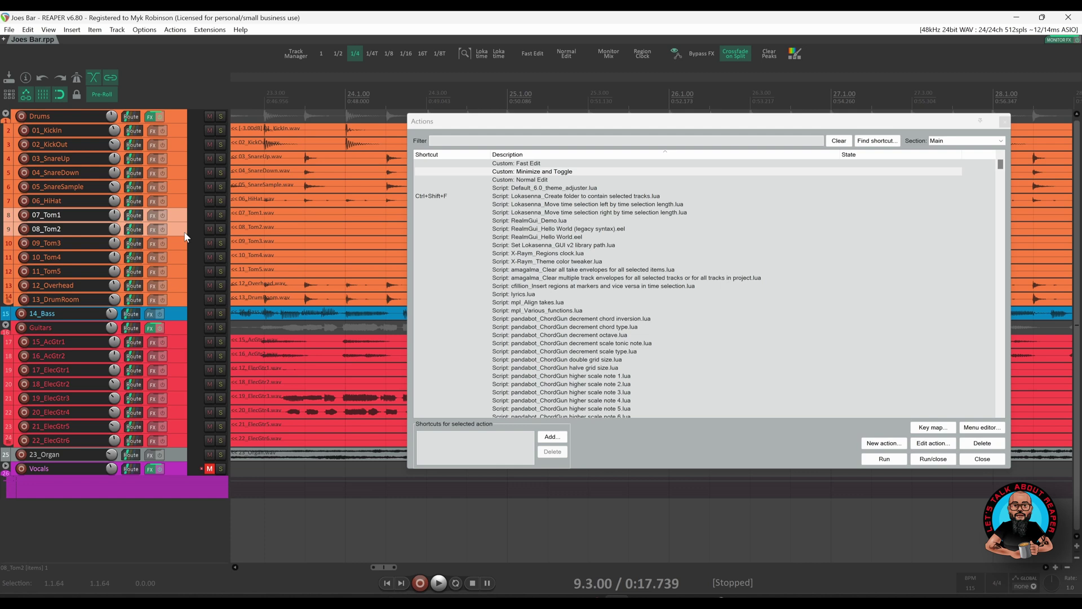
key("grave")
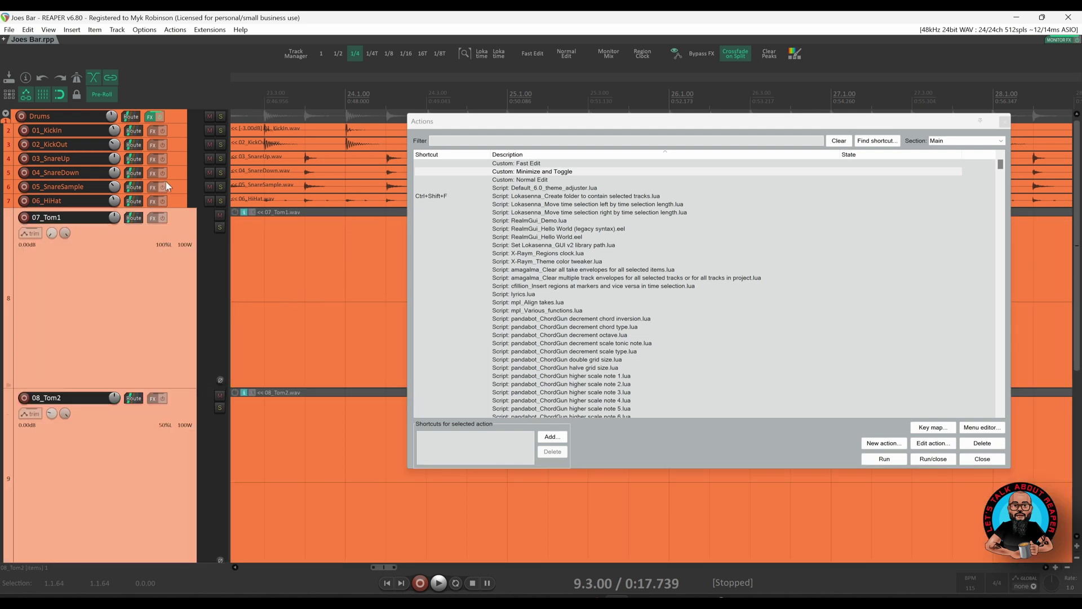
left_click_drag(177, 175, 181, 163)
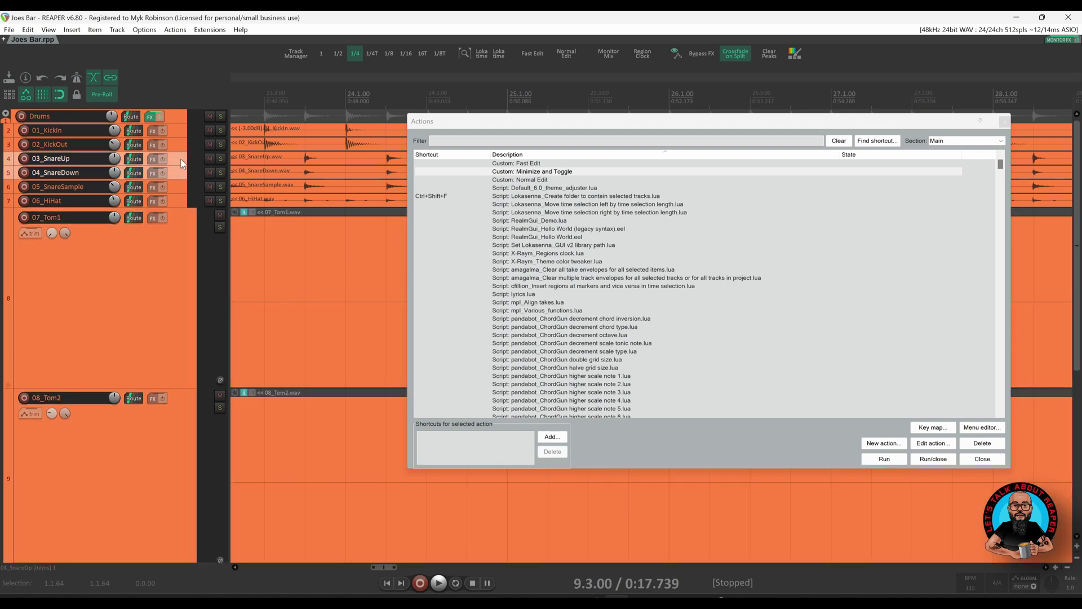
left_click(535, 175)
left_click(535, 175)
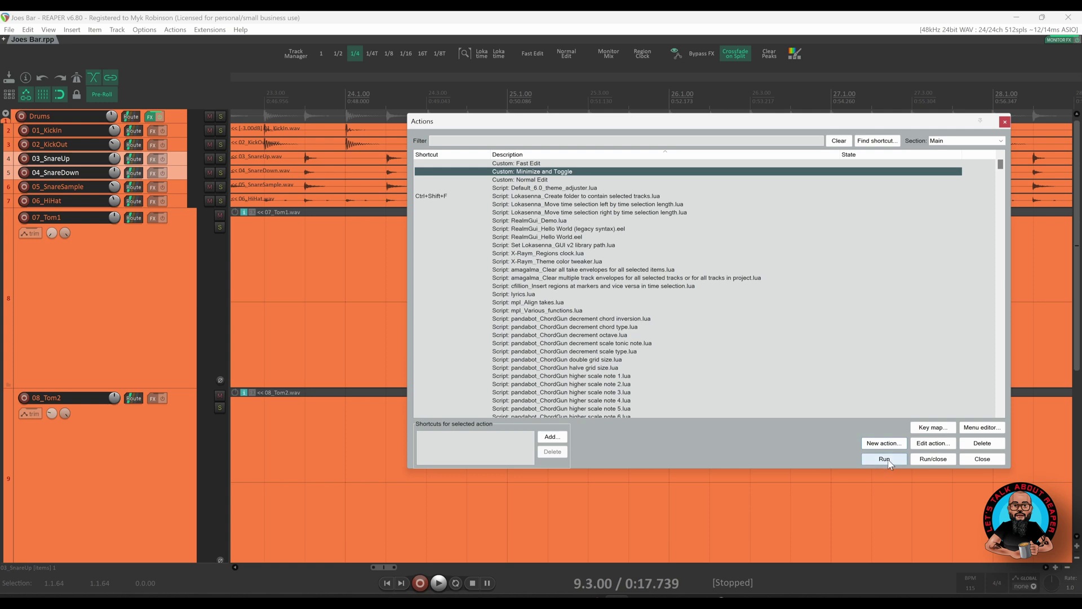
left_click(884, 459)
left_click(885, 458)
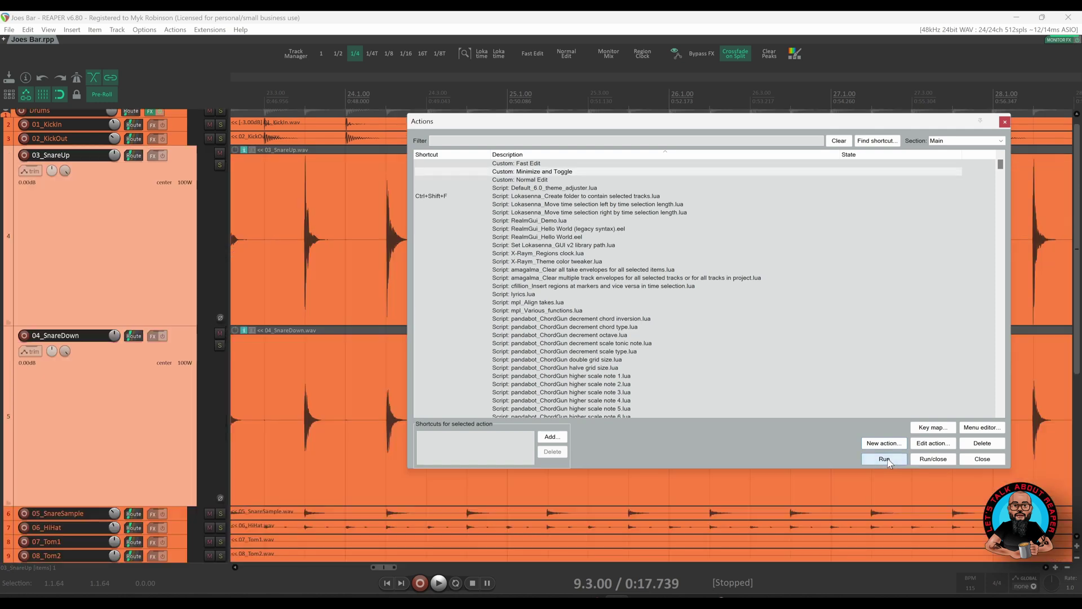
Add a third height-toggle step to Minimize and Toggle and save the change.
left_click(930, 443)
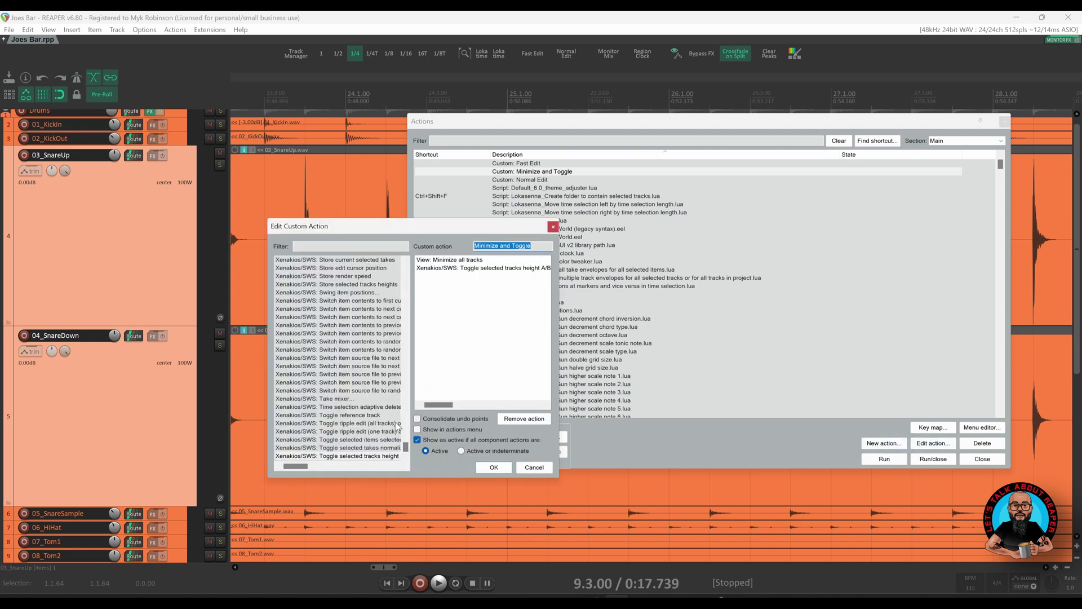
left_click_drag(342, 462, 455, 338)
left_click(493, 467)
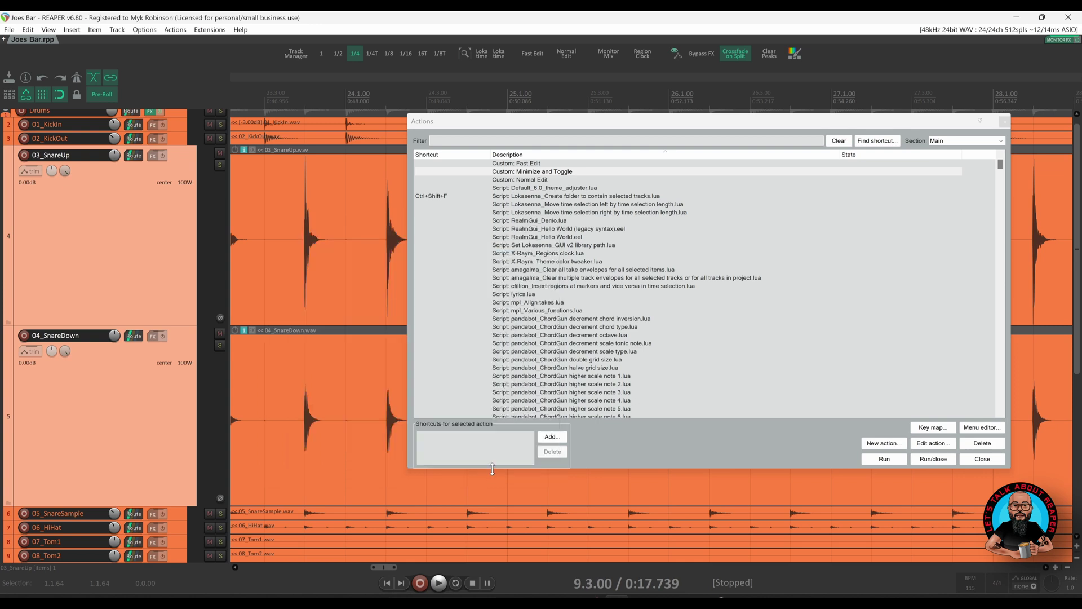
Run Minimize and Toggle with 01_KickIn and 02_KickOut selected to expand only the kicks.
left_click(178, 126)
left_click(178, 137, "shift")
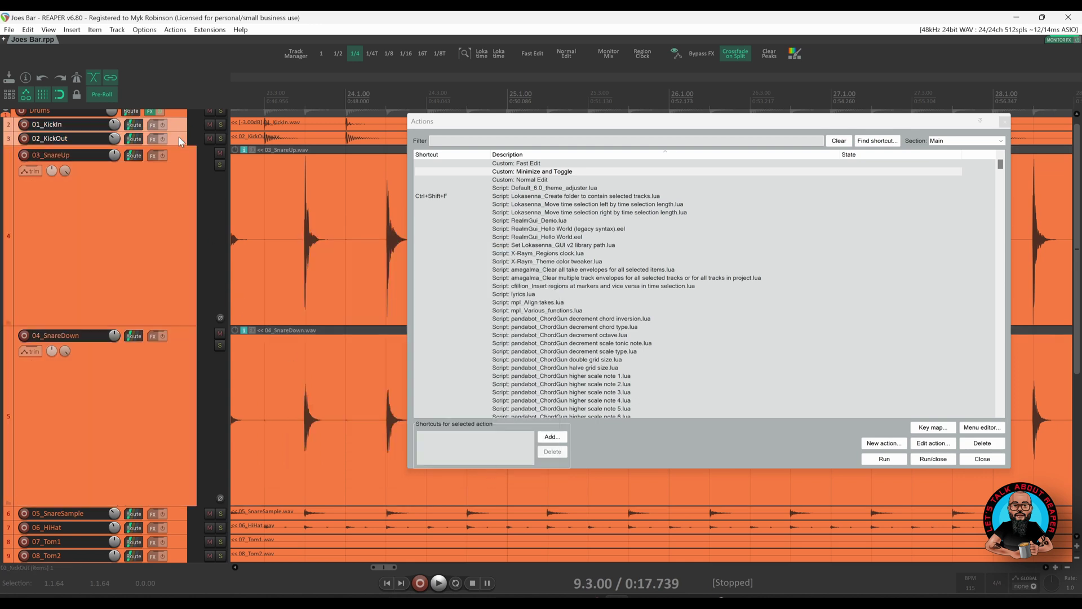
left_click(548, 172)
left_click(883, 459)
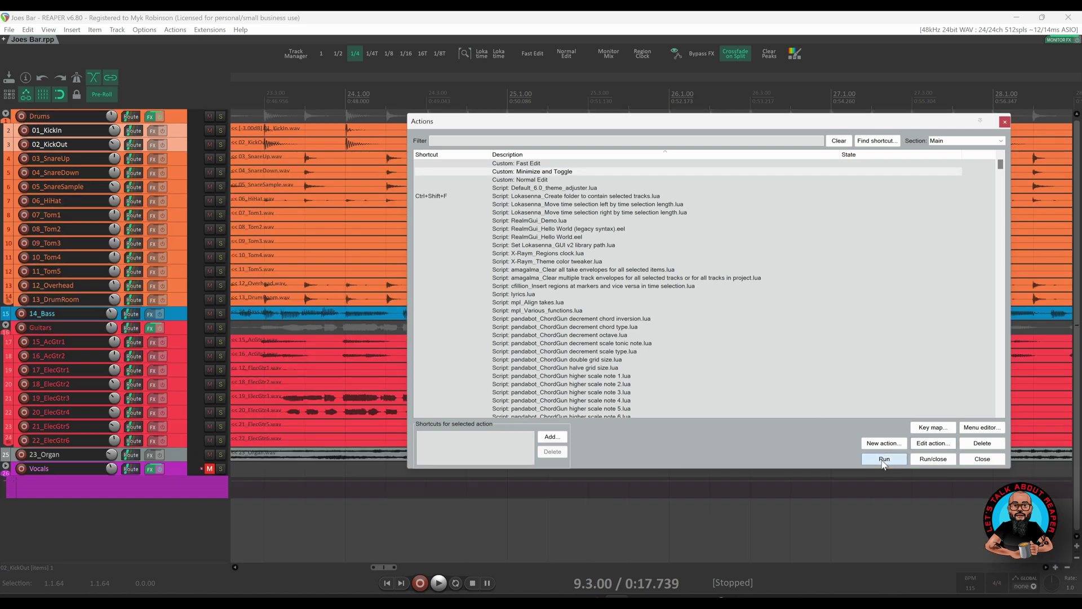